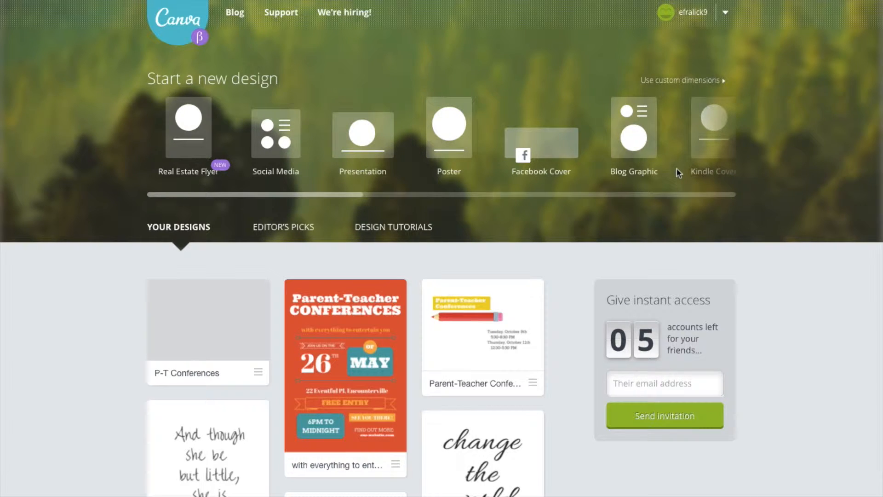
Start a new design in the Document (A4) format.
{"action": "scroll", "coordinate": [680, 173], "scroll_direction": "right", "scroll_amount": 6}
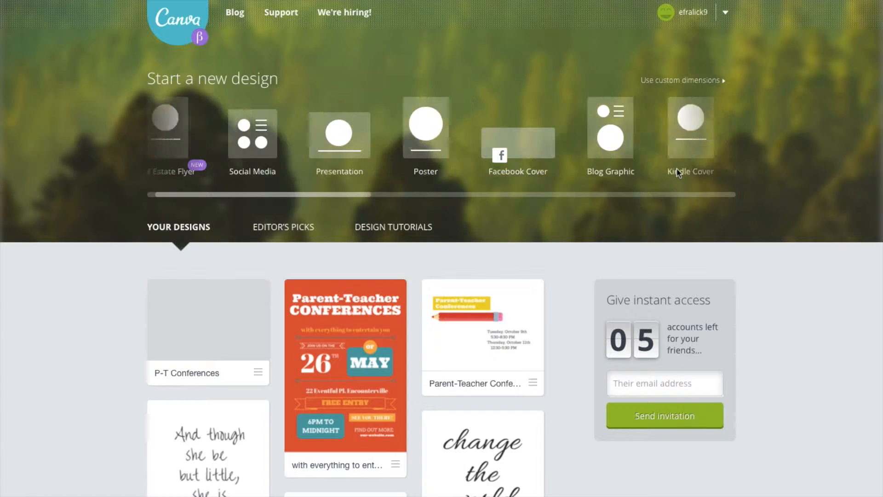
{"action": "scroll", "coordinate": [679, 173], "scroll_direction": "left", "scroll_amount": 4}
{"action": "scroll", "coordinate": [679, 173], "scroll_direction": "left", "scroll_amount": 2}
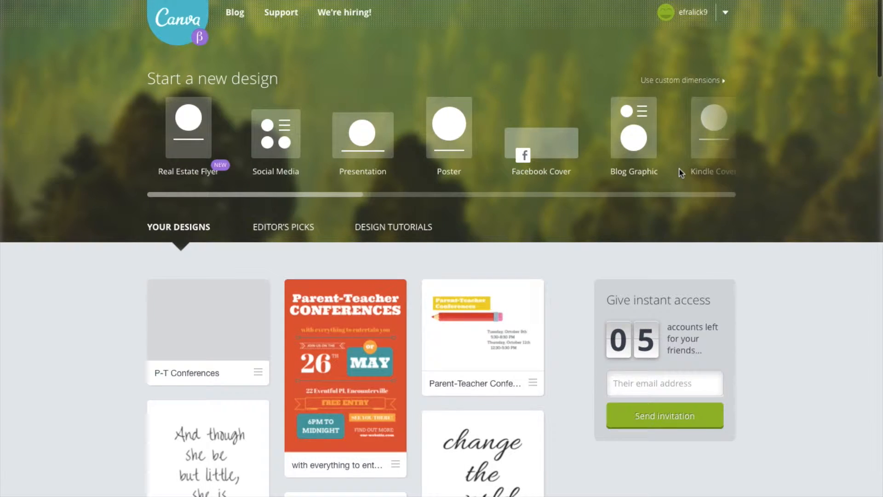
{"action": "scroll", "coordinate": [616, 160], "scroll_direction": "right", "scroll_amount": 5}
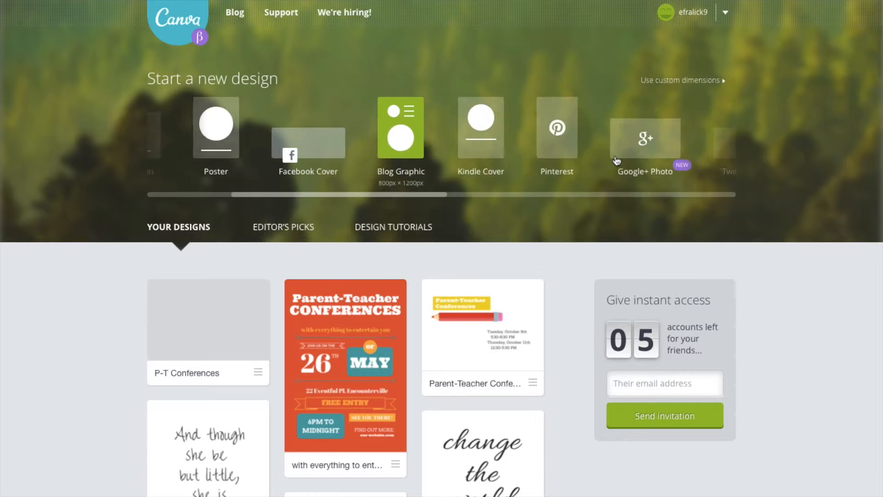
{"action": "scroll", "coordinate": [616, 160], "scroll_direction": "right", "scroll_amount": 5}
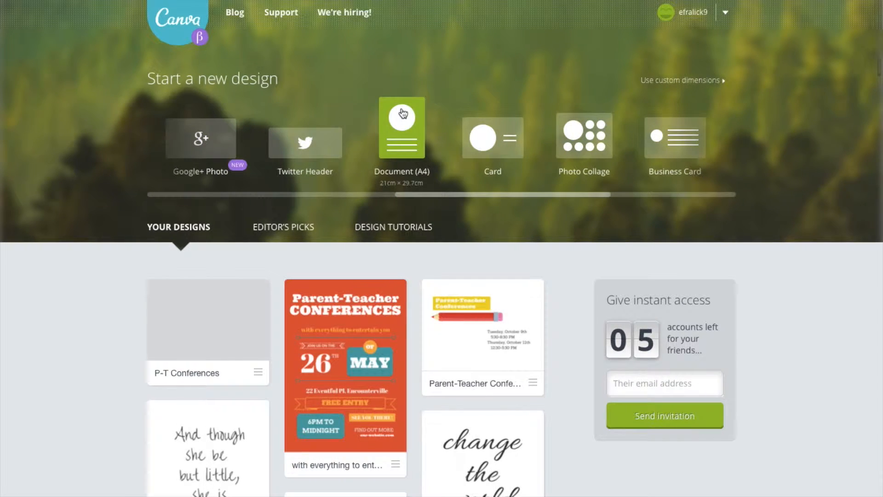
{"action": "left_click", "coordinate": [403, 113]}
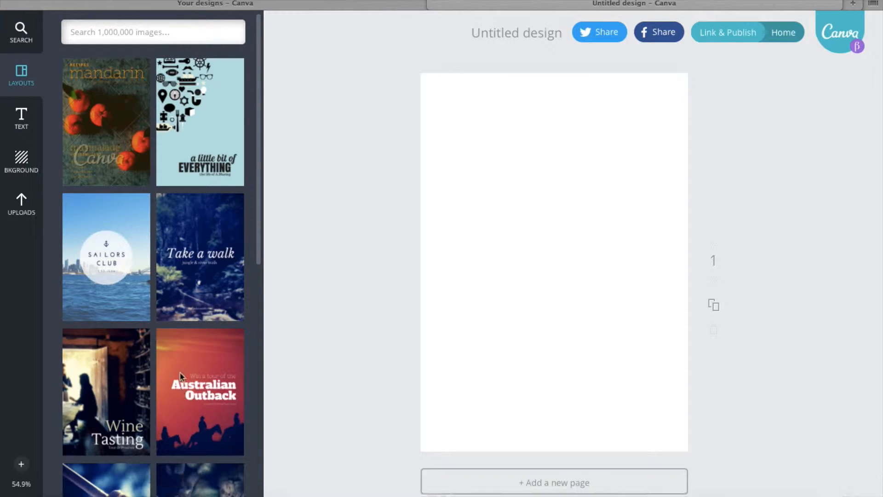
Browse the layout collection and apply the blue-striped Typography Flyer layout to the blank page.
{"action": "scroll", "coordinate": [181, 371], "scroll_direction": "down", "scroll_amount": 6}
{"action": "scroll", "coordinate": [183, 367], "scroll_direction": "down", "scroll_amount": 8}
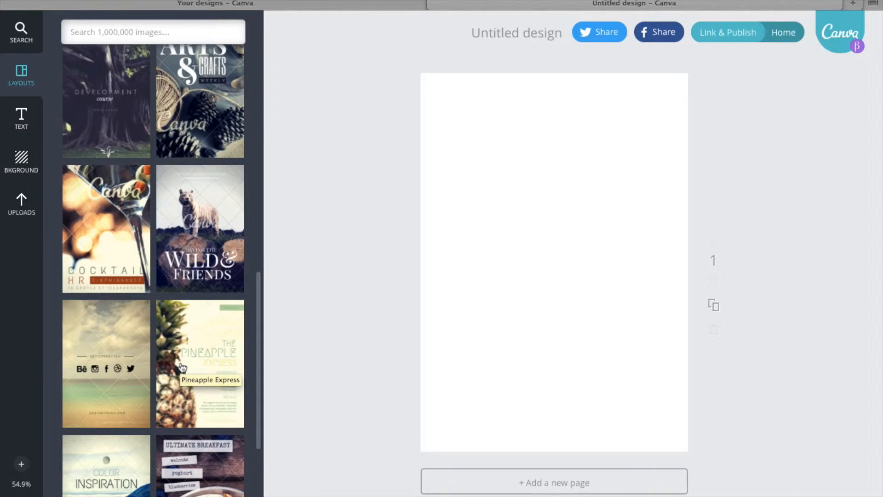
{"action": "scroll", "coordinate": [182, 366], "scroll_direction": "down", "scroll_amount": 14}
{"action": "scroll", "coordinate": [182, 367], "scroll_direction": "down", "scroll_amount": 7}
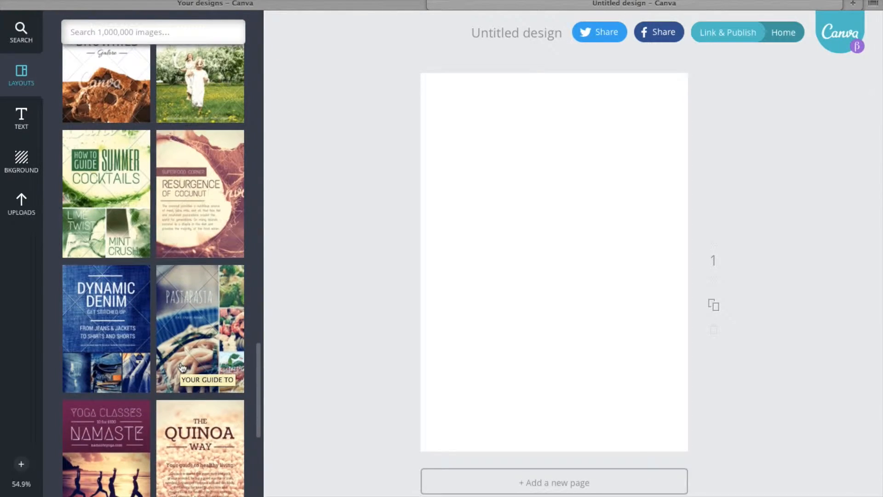
{"action": "scroll", "coordinate": [182, 366], "scroll_direction": "down", "scroll_amount": 12}
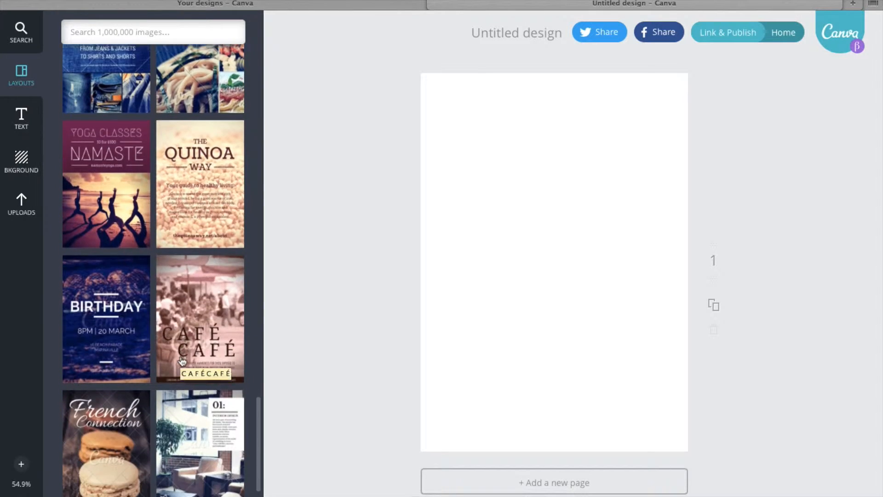
{"action": "scroll", "coordinate": [181, 342], "scroll_direction": "down", "scroll_amount": 17}
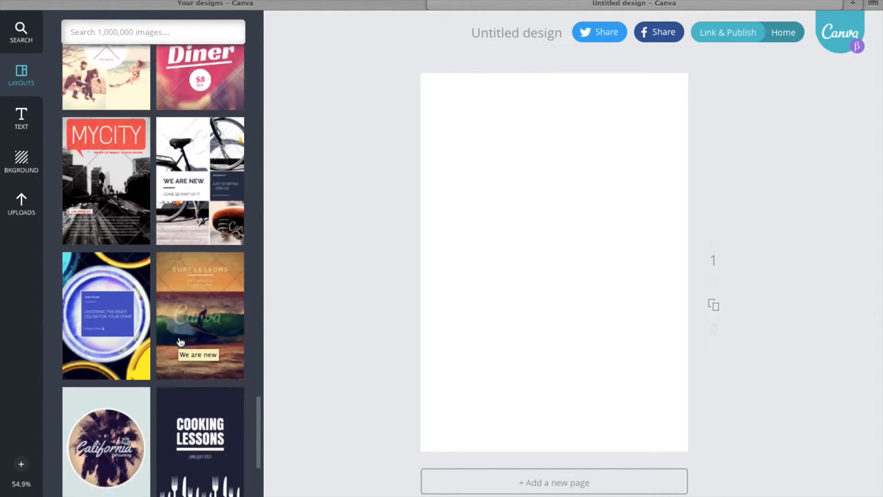
{"action": "scroll", "coordinate": [180, 343], "scroll_direction": "down", "scroll_amount": 15}
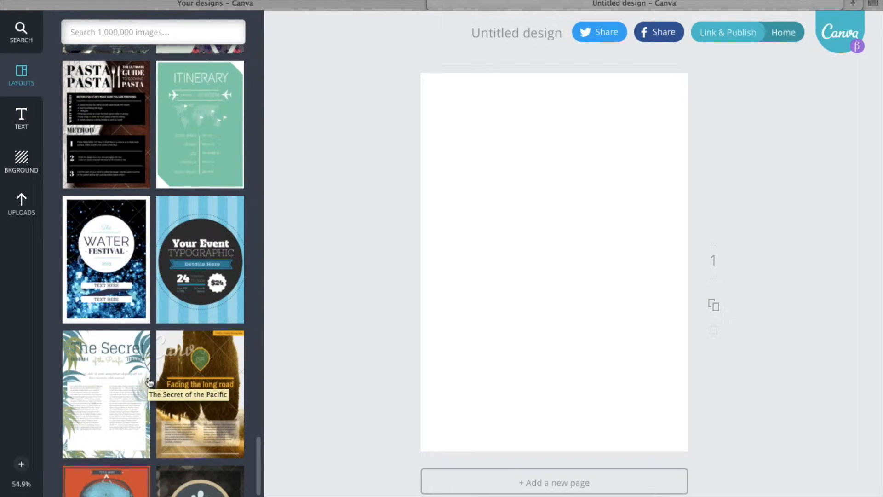
{"action": "scroll", "coordinate": [149, 382], "scroll_direction": "down", "scroll_amount": 5}
{"action": "scroll", "coordinate": [148, 375], "scroll_direction": "up", "scroll_amount": 3}
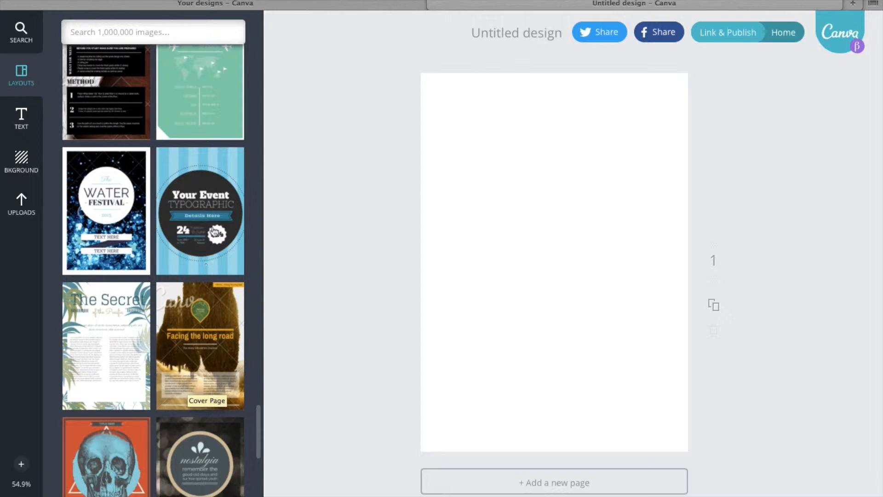
{"action": "left_click", "coordinate": [214, 225]}
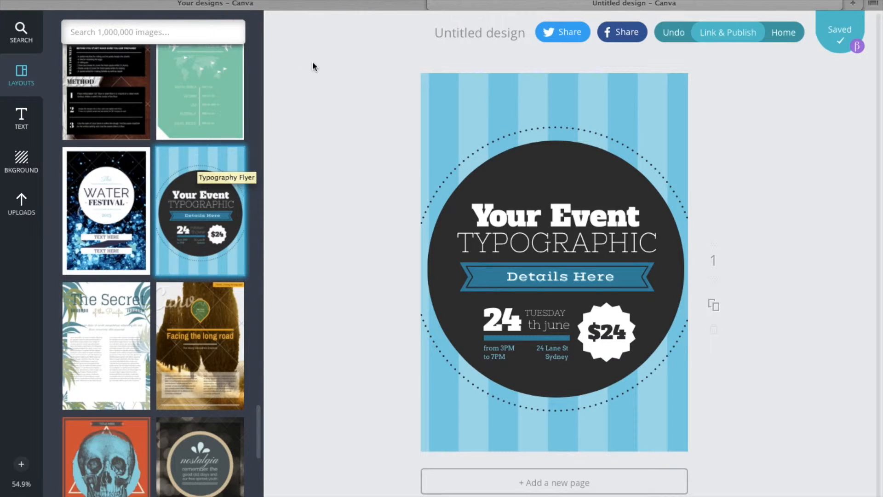
Rename the design as "P-T Conference Flyer".
{"action": "left_click", "coordinate": [474, 39]}
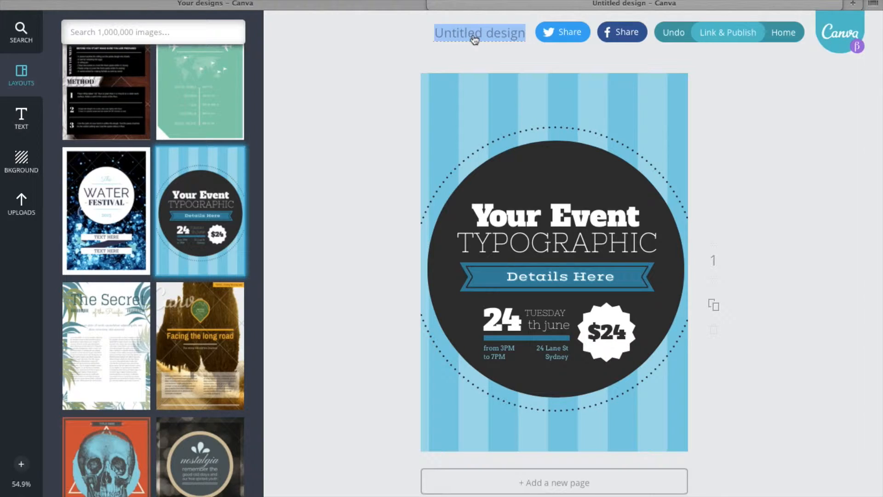
{"action": "type", "text": "P-T Conference Flyer"}
{"action": "left_click", "coordinate": [752, 185]}
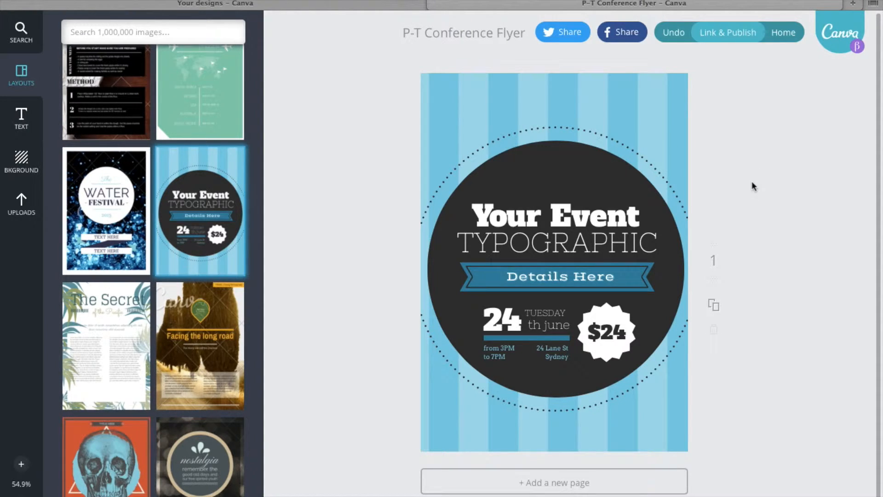
Replace the "Your Event" heading text with "Parent-Teacher".
{"action": "left_click", "coordinate": [561, 217]}
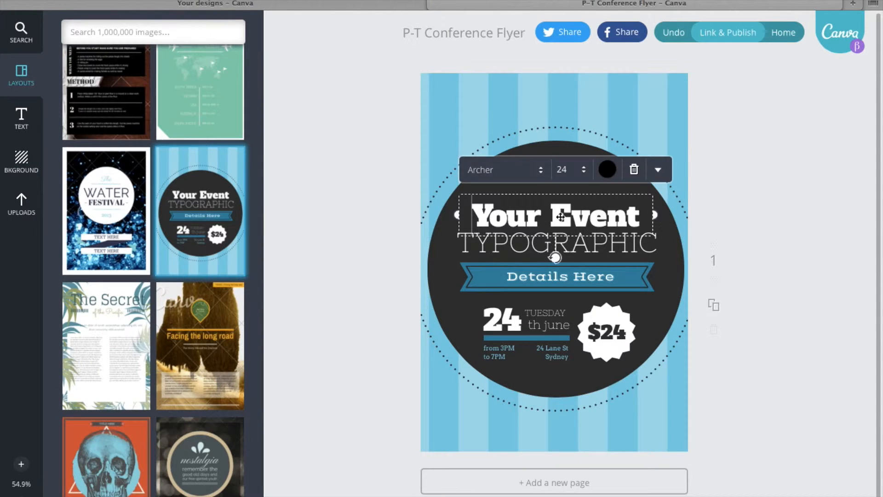
{"action": "left_click", "coordinate": [641, 214]}
{"action": "left_click_drag", "start_coordinate": [641, 214], "coordinate": [465, 212]}
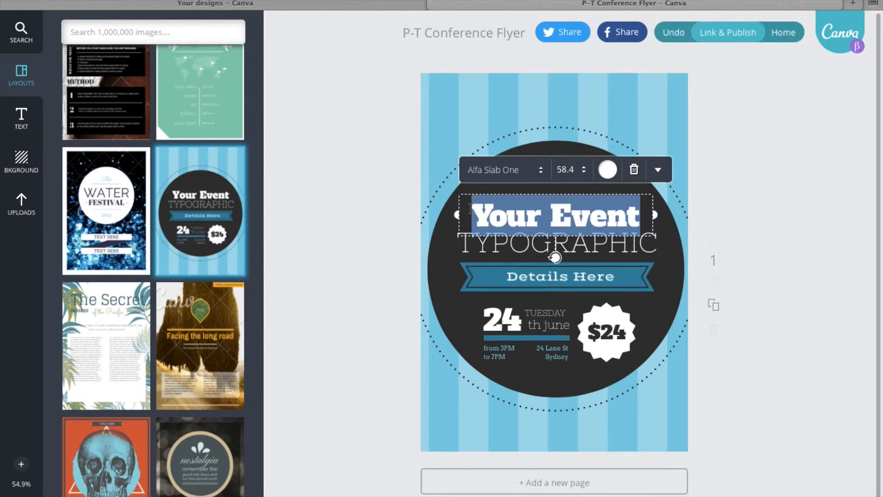
{"action": "type", "text": "Parent-Teacher"}
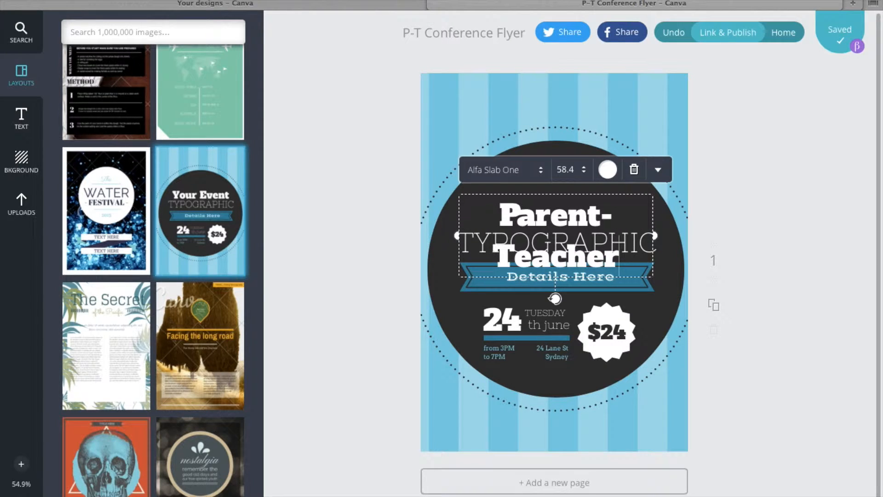
Reduce the "Parent-Teacher" heading to font size 48 and widen its text box to fit the heading on one line.
{"action": "left_click", "coordinate": [584, 172]}
{"action": "left_click", "coordinate": [580, 392]}
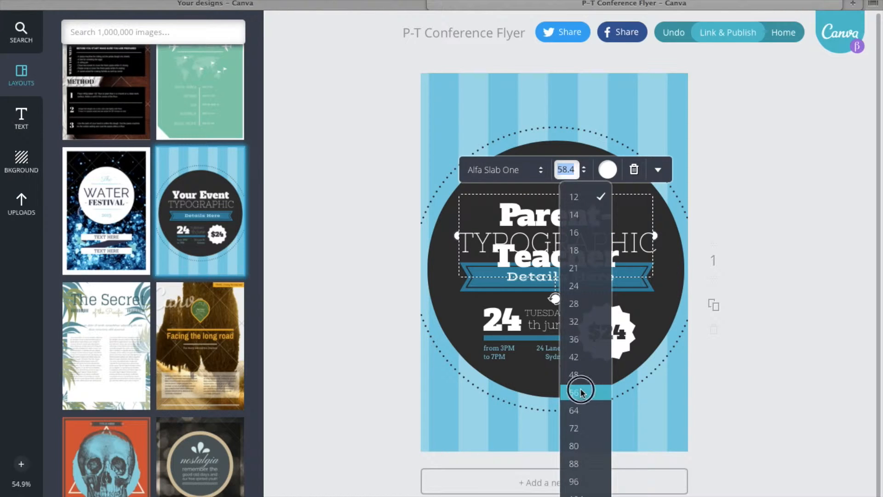
{"action": "left_click", "coordinate": [585, 169]}
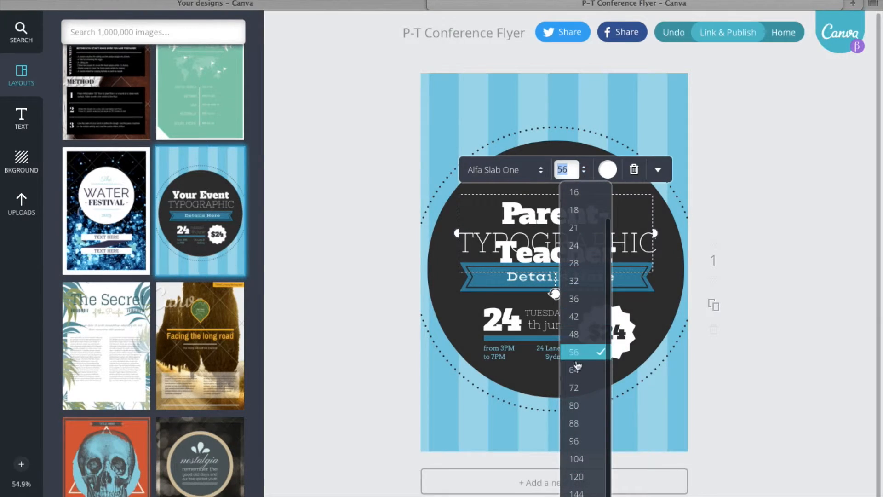
{"action": "left_click", "coordinate": [577, 334]}
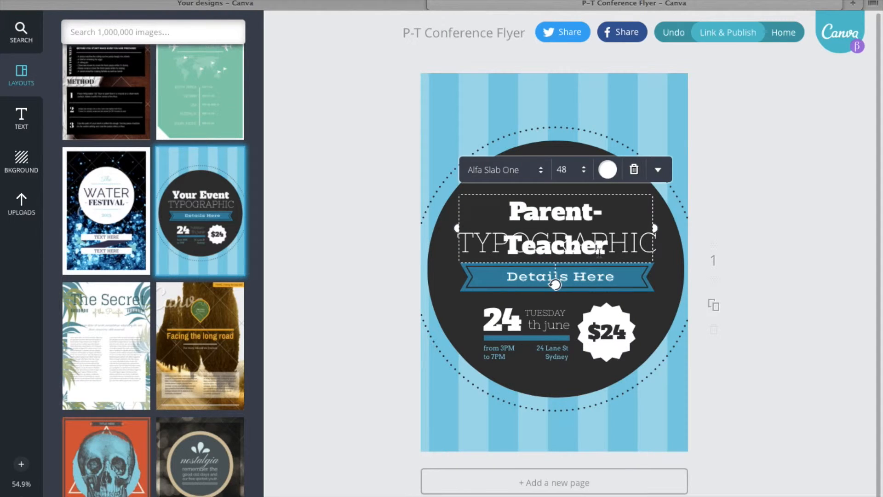
{"action": "left_click_drag", "start_coordinate": [655, 228], "coordinate": [668, 228]}
Centre-align the "Parent-Teacher" heading and shift it slightly left to centre it within the dark circle.
{"action": "left_click", "coordinate": [658, 170]}
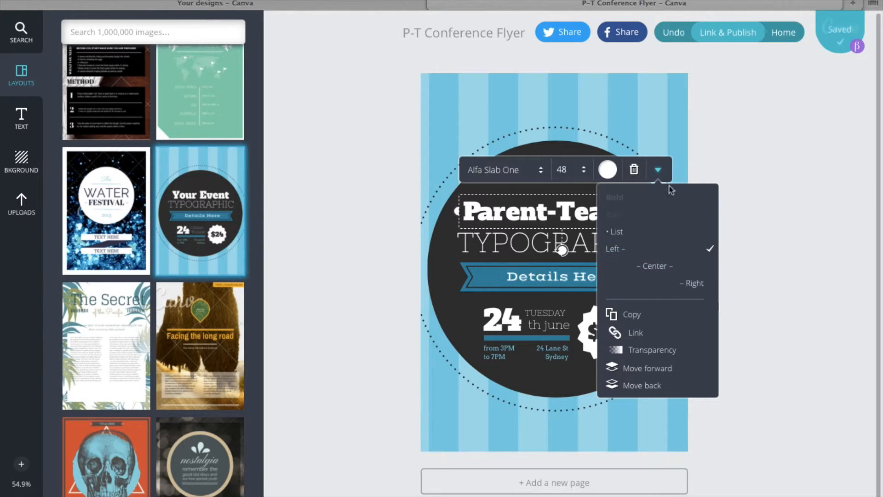
{"action": "left_click", "coordinate": [655, 266]}
{"action": "left_click", "coordinate": [447, 235]}
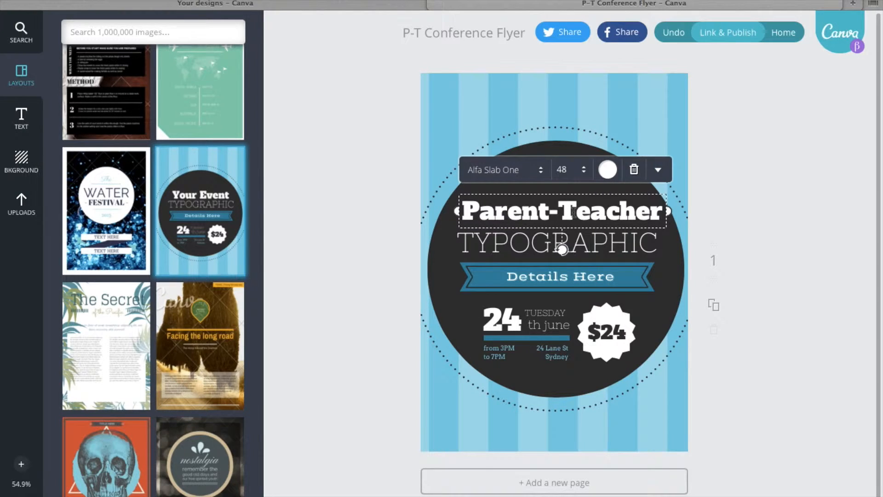
{"action": "left_click", "coordinate": [735, 224]}
{"action": "left_click_drag", "start_coordinate": [617, 215], "coordinate": [612, 215]}
Replace the "TYPOGRAPHIC" line beneath the heading with "CONFERENCES".
{"action": "left_click", "coordinate": [561, 235]}
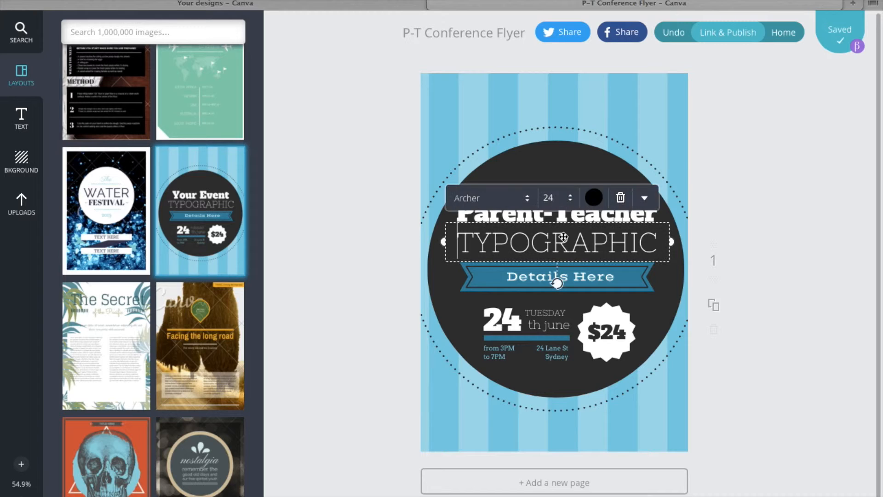
{"action": "left_click_drag", "start_coordinate": [667, 244], "coordinate": [460, 250]}
{"action": "type", "text": "CONFERENCES"}
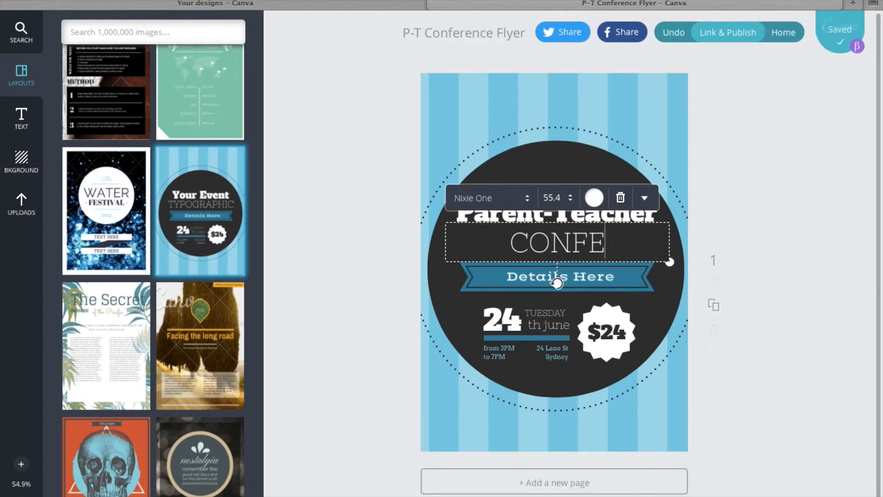
{"action": "left_click", "coordinate": [766, 221]}
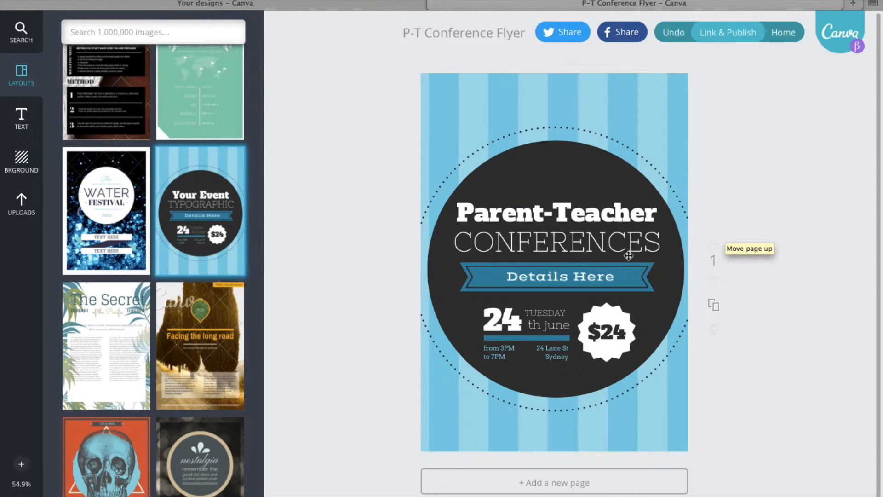
Replace the "Details Here" text on the blue ribbon banner with "Sign up at scnforyou.com".
{"action": "left_click", "coordinate": [576, 280]}
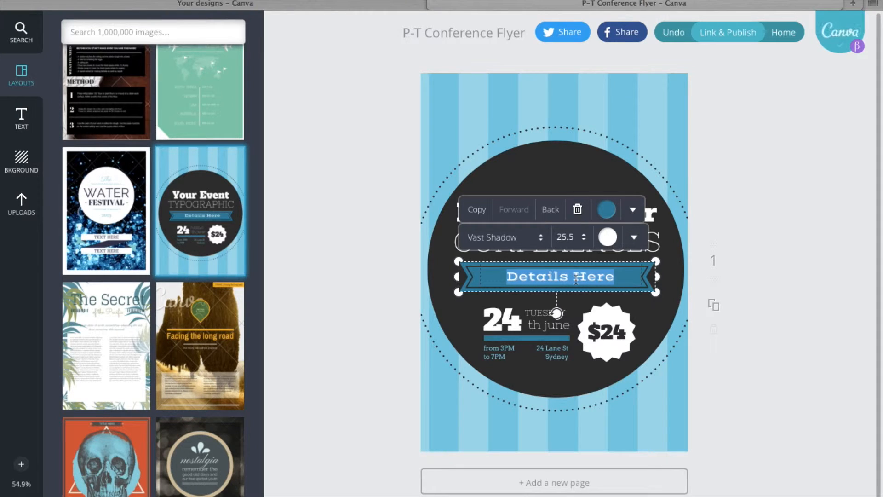
{"action": "type", "text": "Sign up"}
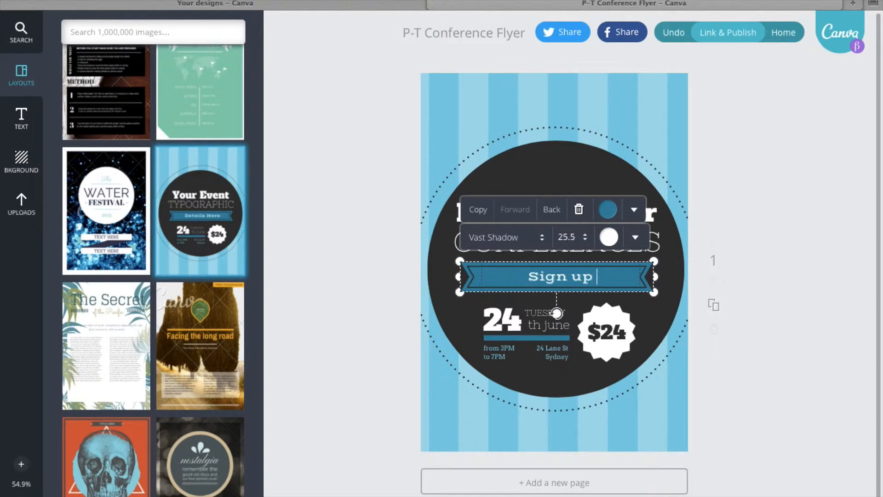
{"action": "type", "text": " at scnforyou.com"}
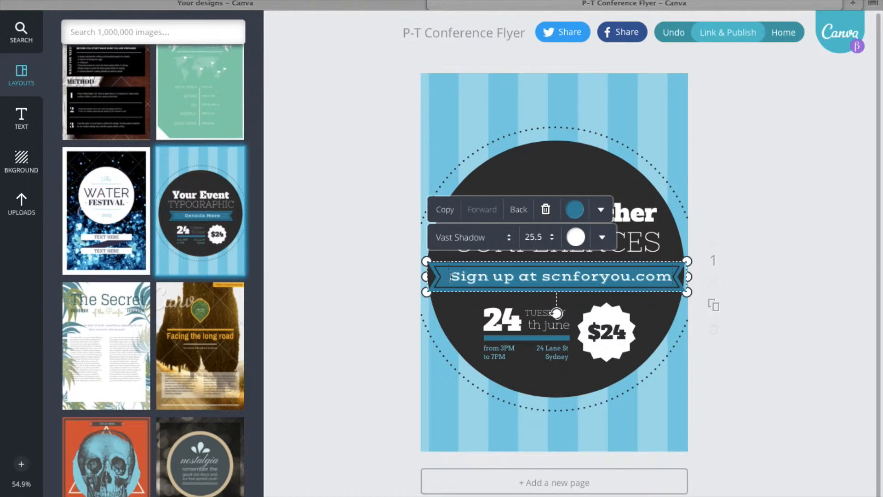
{"action": "left_click", "coordinate": [746, 261]}
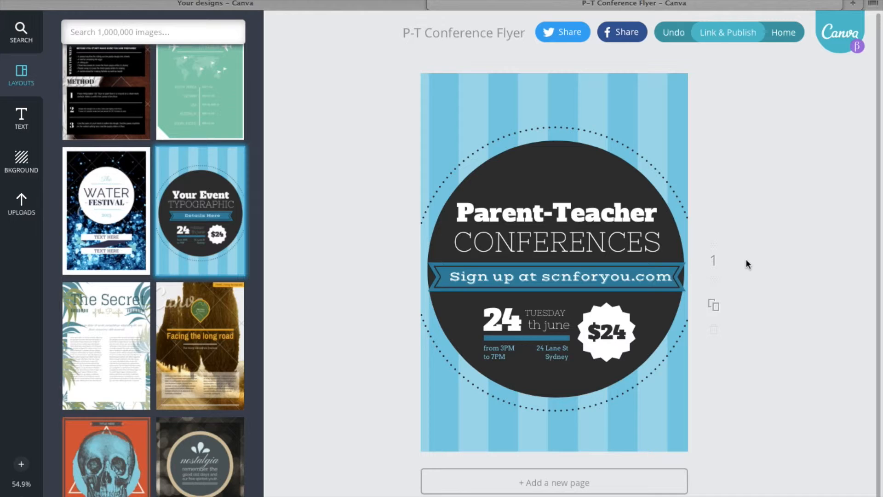
Delete the white starburst badge showing the $24 price.
{"action": "left_click", "coordinate": [599, 314]}
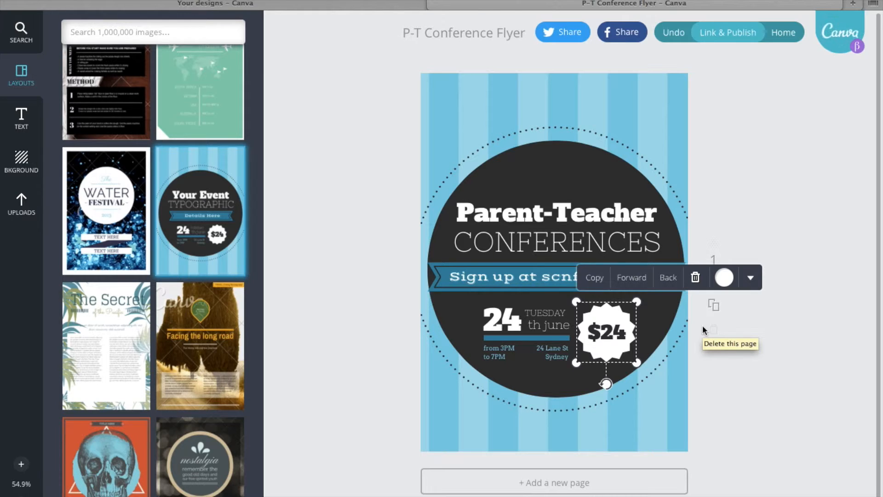
{"action": "left_click", "coordinate": [696, 278]}
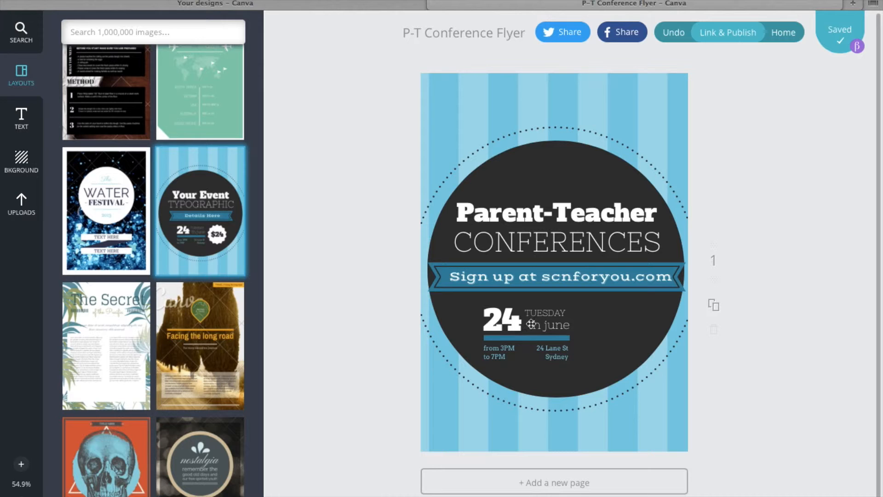
Change the flyer's date by replacing the day number with "9" and the month with "October".
{"action": "left_click", "coordinate": [504, 316]}
{"action": "double_click", "coordinate": [515, 313]}
{"action": "type", "text": "9"}
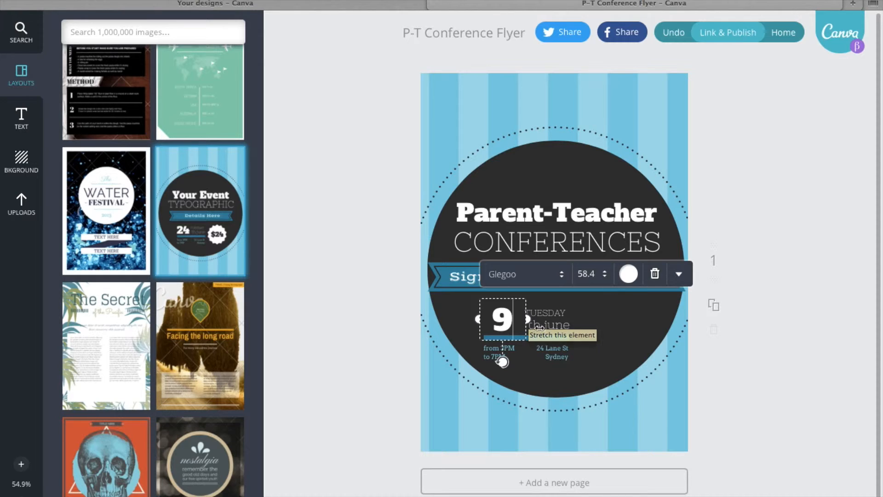
{"action": "left_click", "coordinate": [555, 329]}
{"action": "left_click", "coordinate": [568, 326]}
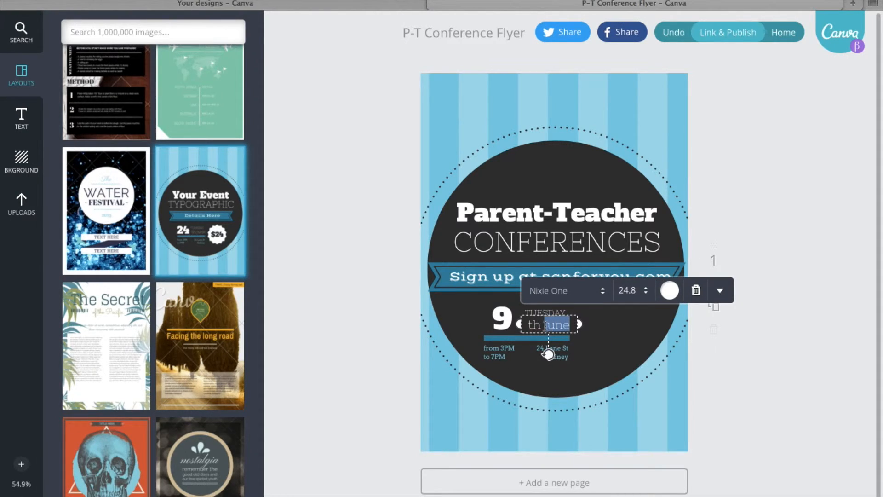
{"action": "type", "text": "October"}
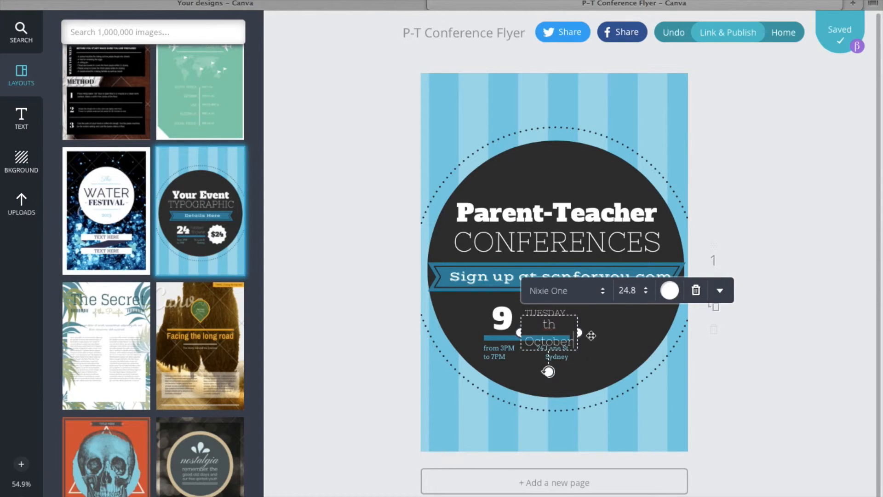
Widen the "th October" text box to fit its text on one line.
{"action": "left_click", "coordinate": [591, 334]}
{"action": "left_click", "coordinate": [563, 331]}
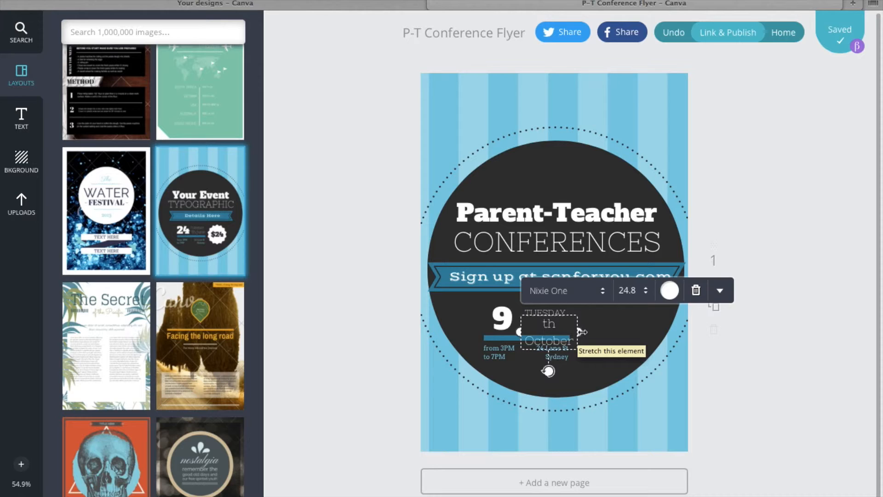